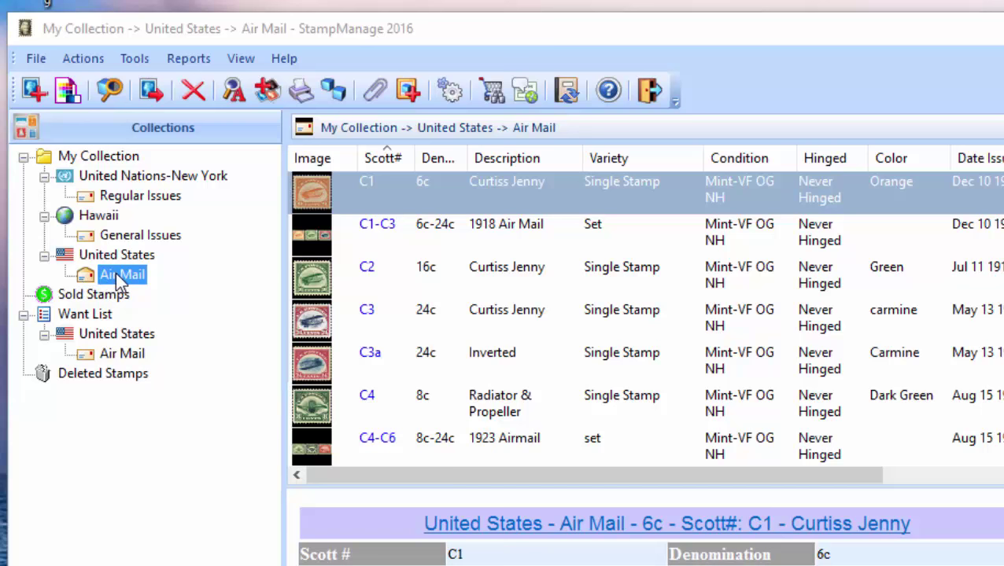
Choose the Stamp Check List report for Air Mail and direct its output to Preview.
right_click(116, 272)
mouse_move(211, 370)
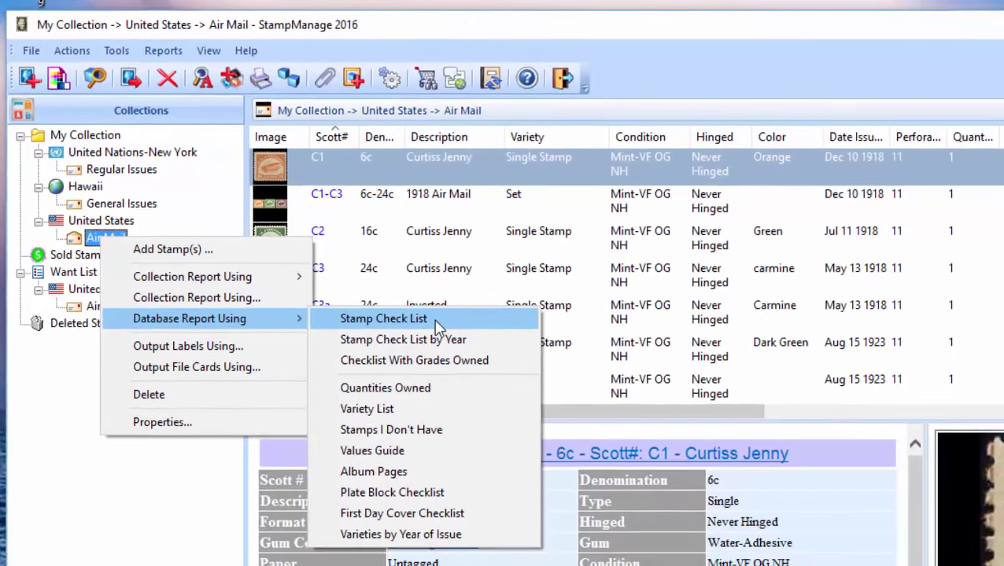
left_click(505, 370)
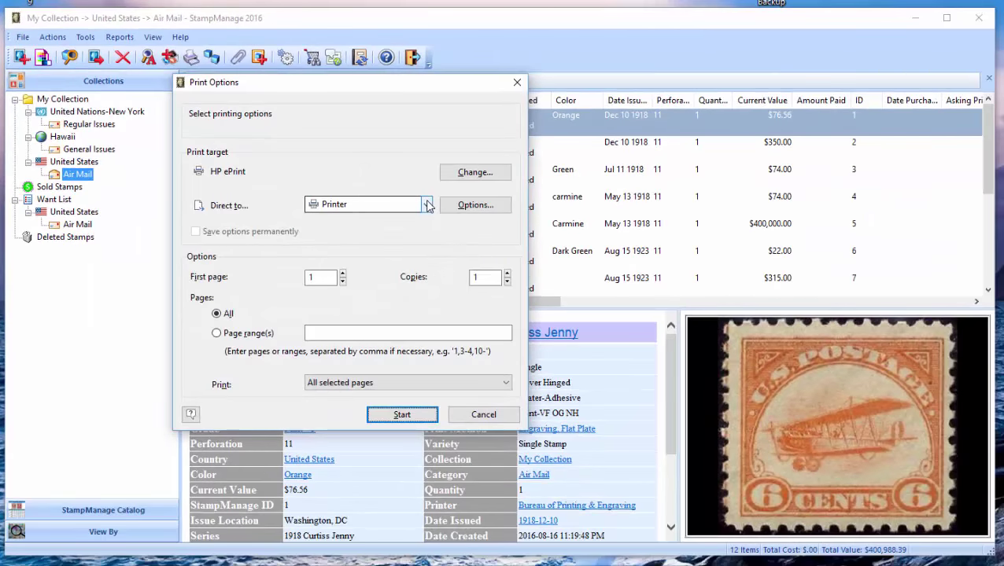
left_click(427, 204)
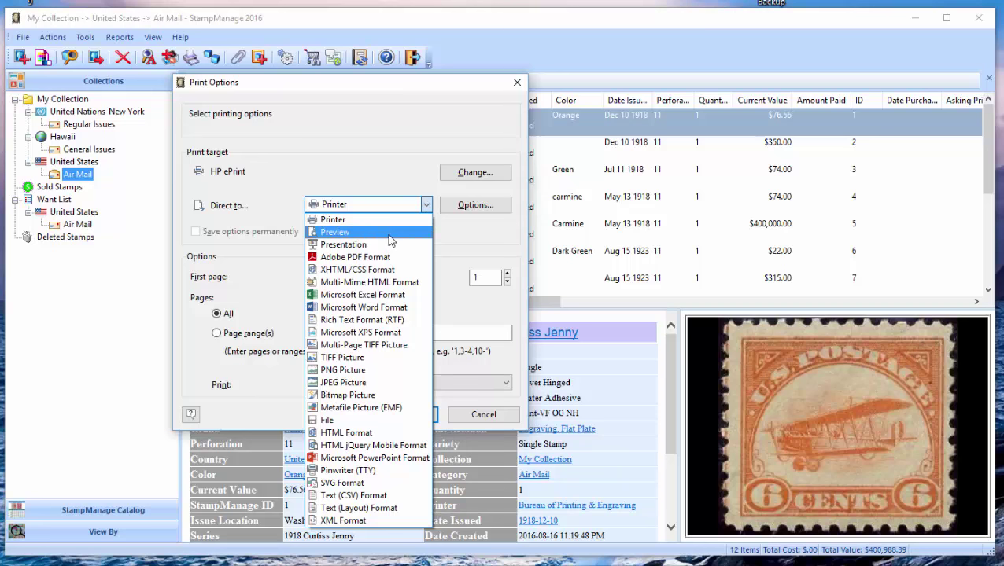
left_click(388, 233)
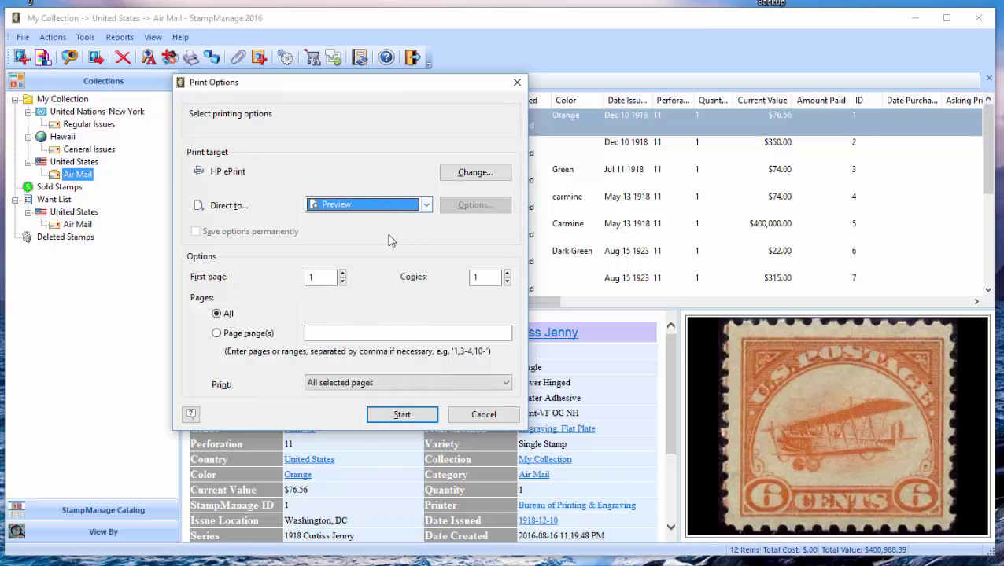
Generate the Air Mail checklist preview, page to page 3 and back, close it, then select United Nations-New York.
left_click(404, 417)
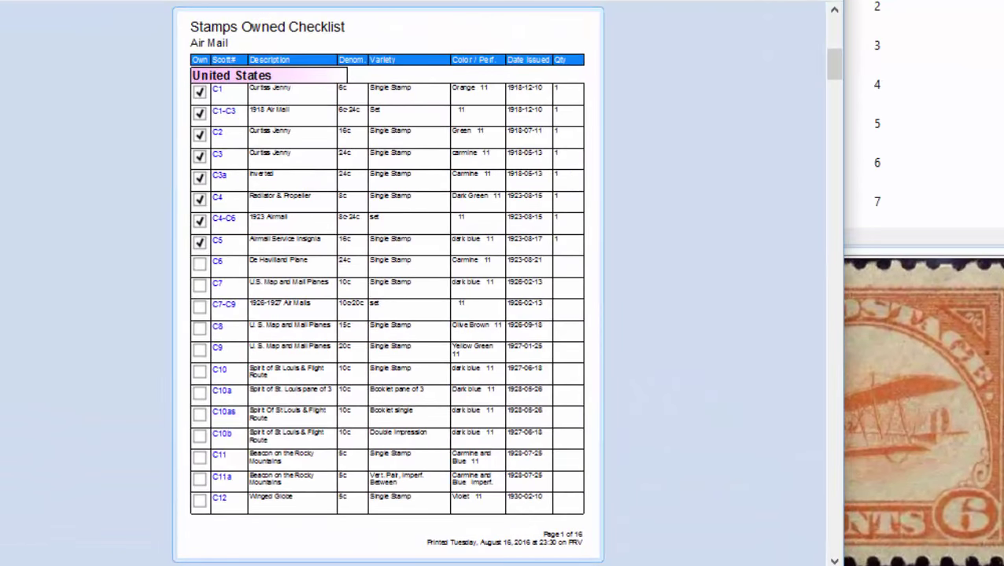
key("Page_Down")
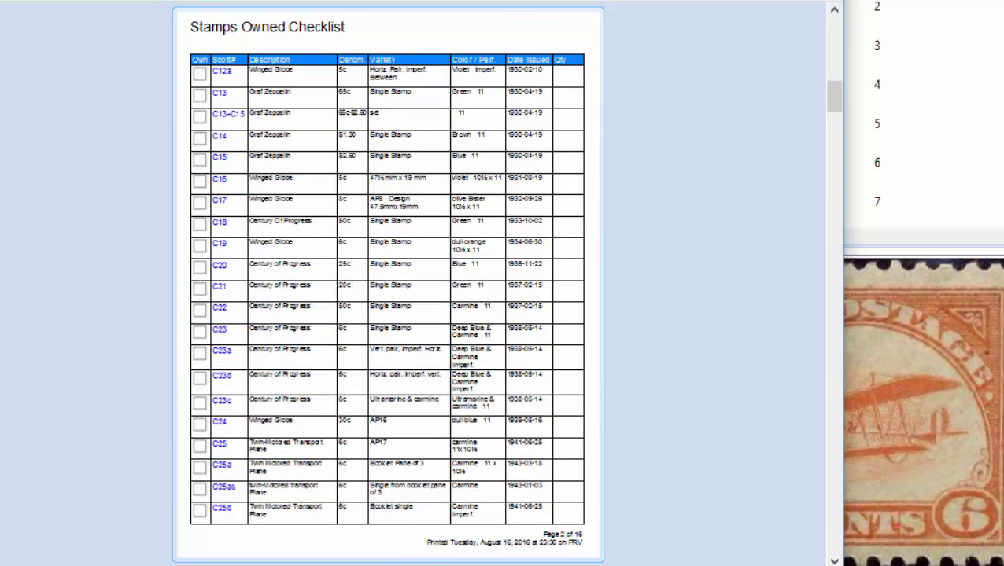
key("Page_Down")
key("Home")
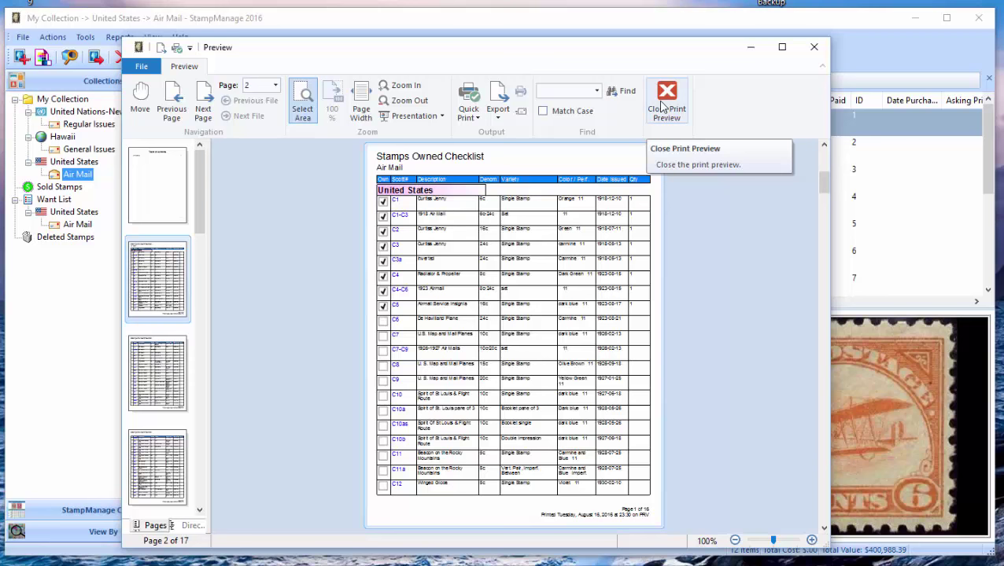
left_click(663, 106)
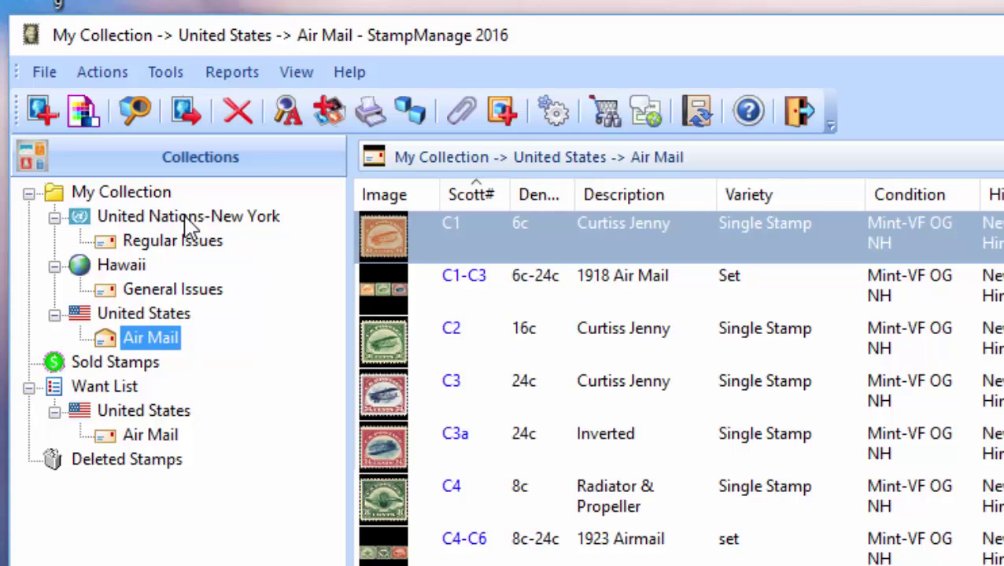
left_click(189, 221)
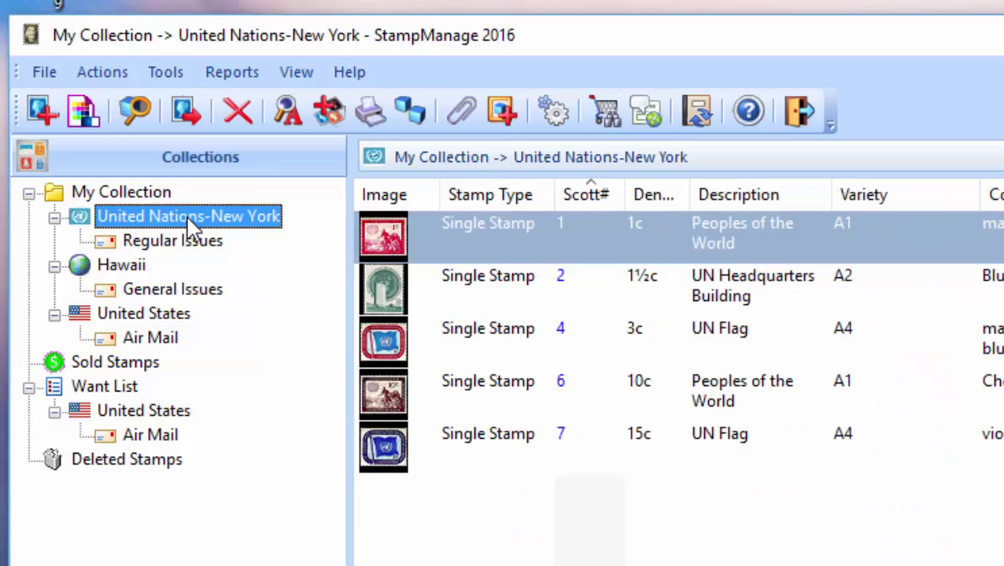
Run the Stamp Check List report for United Nations-New York with output sent to Preview.
right_click(186, 214)
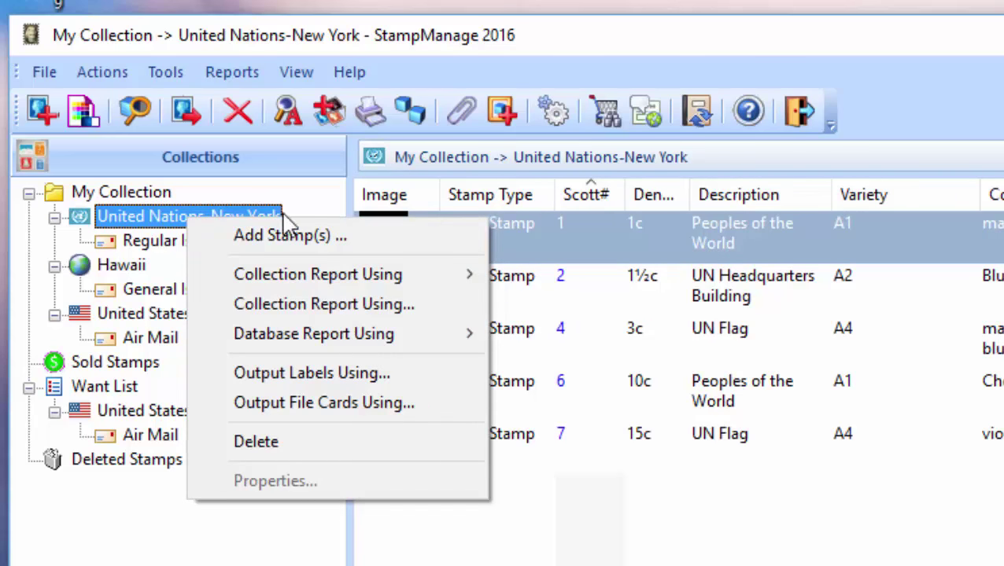
mouse_move(301, 289)
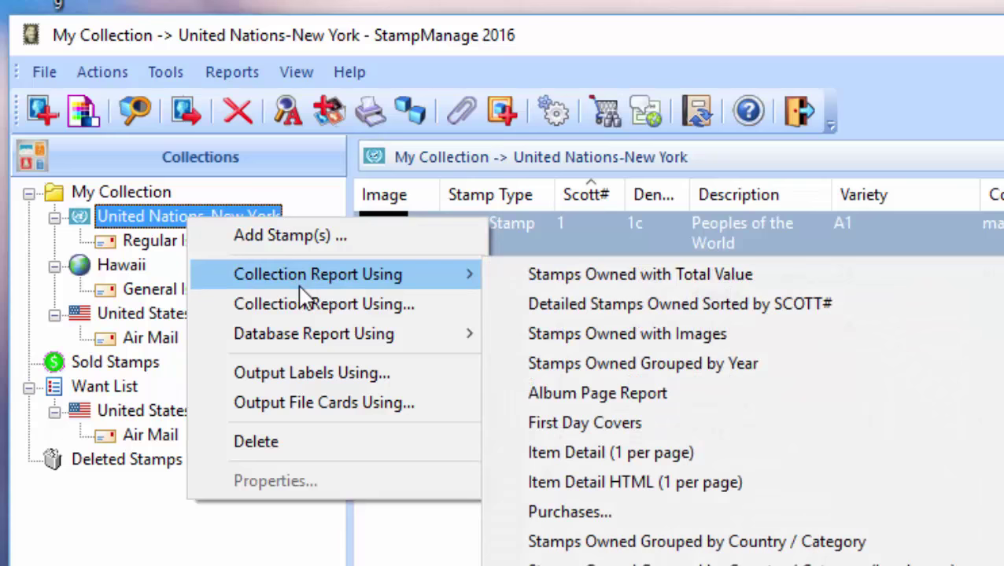
mouse_move(324, 348)
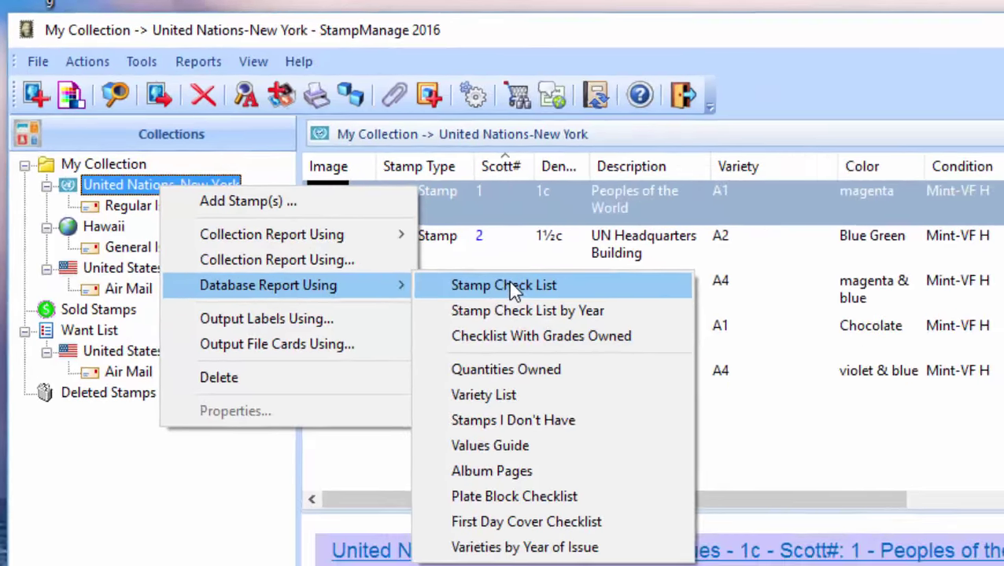
left_click(541, 339)
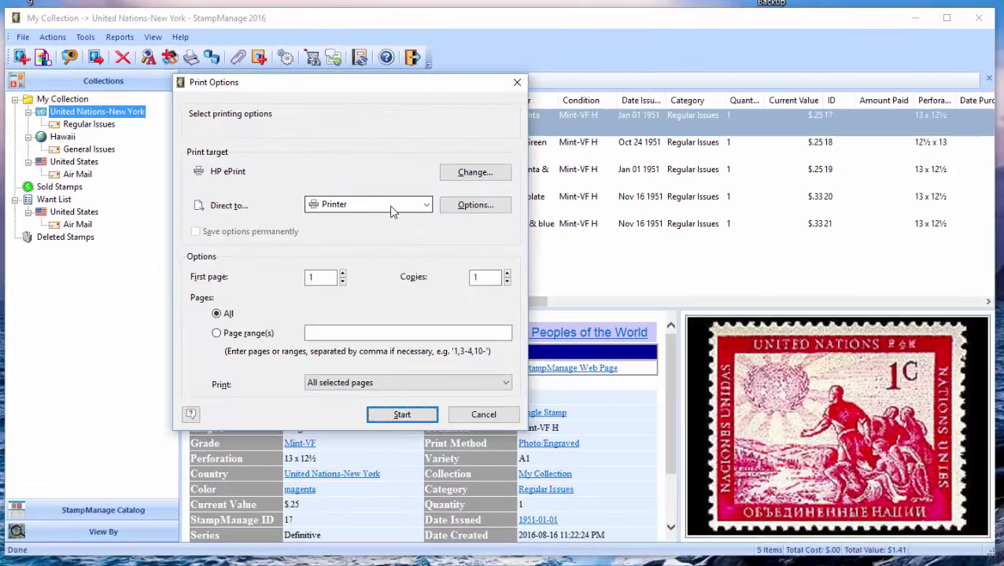
left_click(391, 207)
left_click(362, 230)
left_click(402, 415)
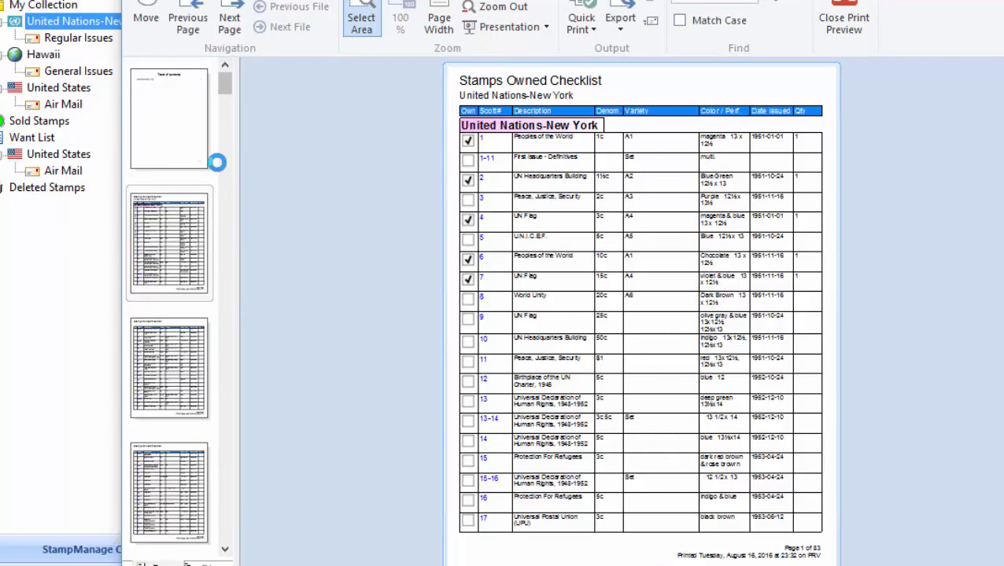
Jump through UN checklist pages 50, 63, 78, 77 and 76, then close the preview and reselect Air Mail.
left_click_drag(224, 78, 190, 437)
left_click(189, 381)
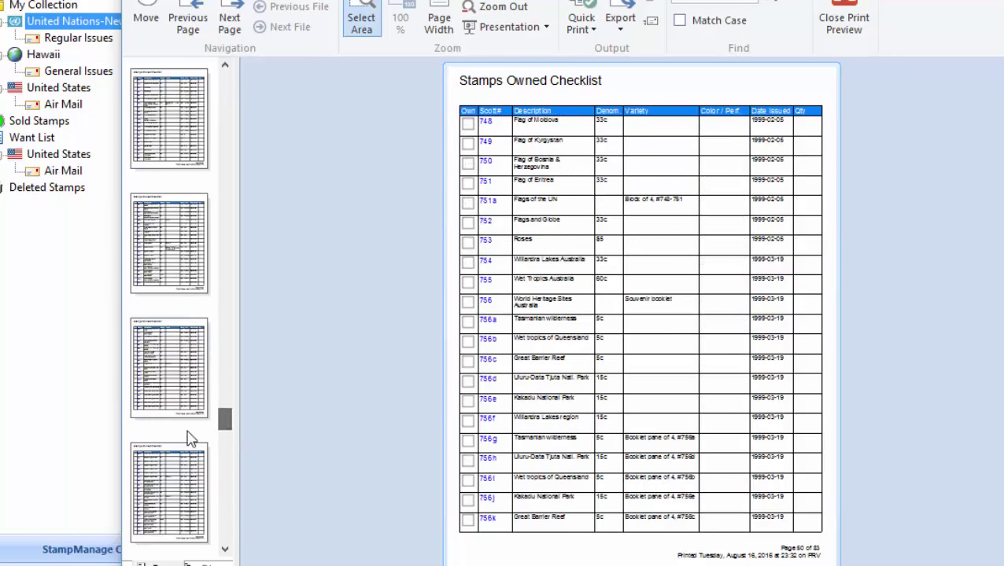
left_click(178, 481)
scroll(179, 472, "down", 3)
left_click_drag(242, 497, 230, 509)
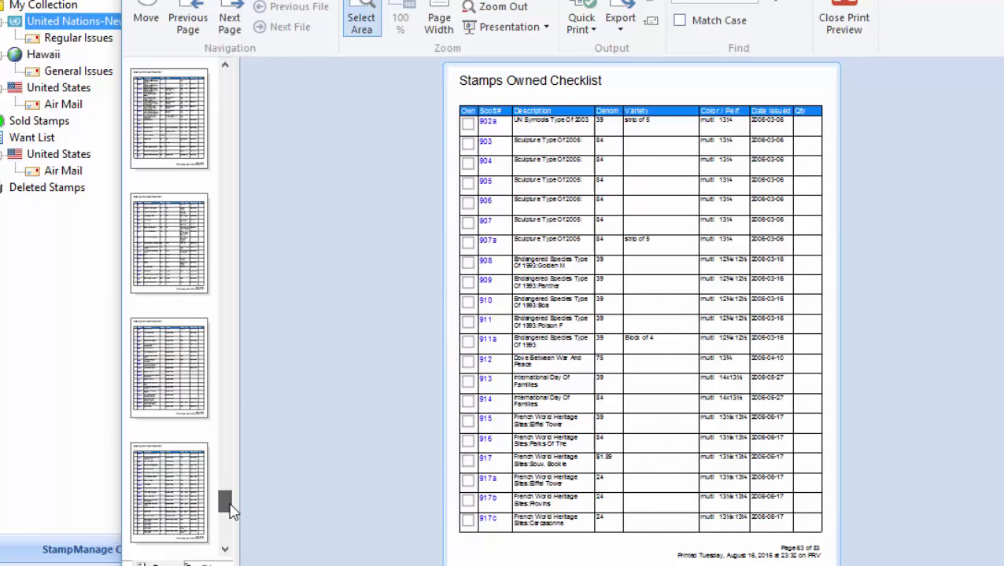
left_click(170, 469)
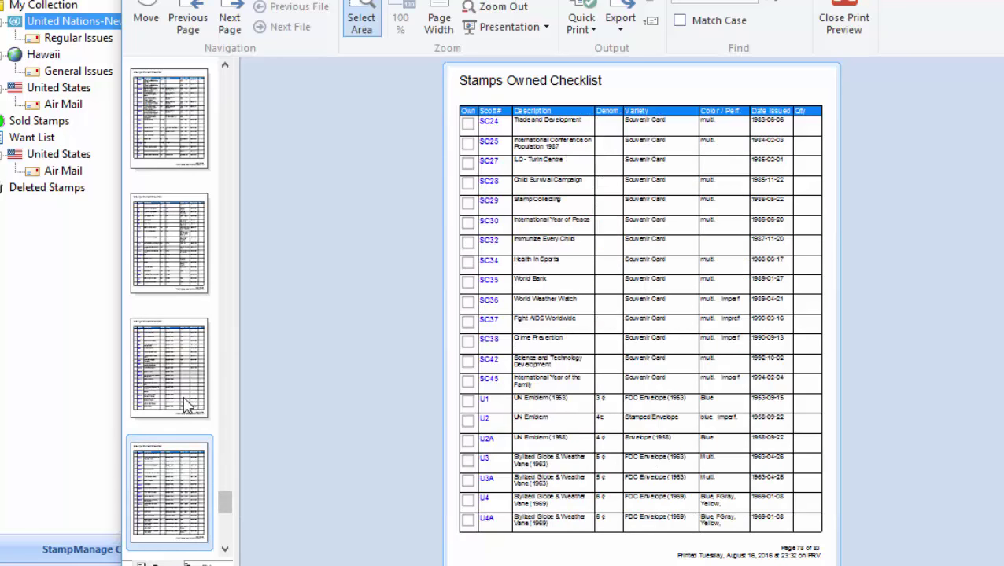
left_click(175, 390)
left_click(189, 253)
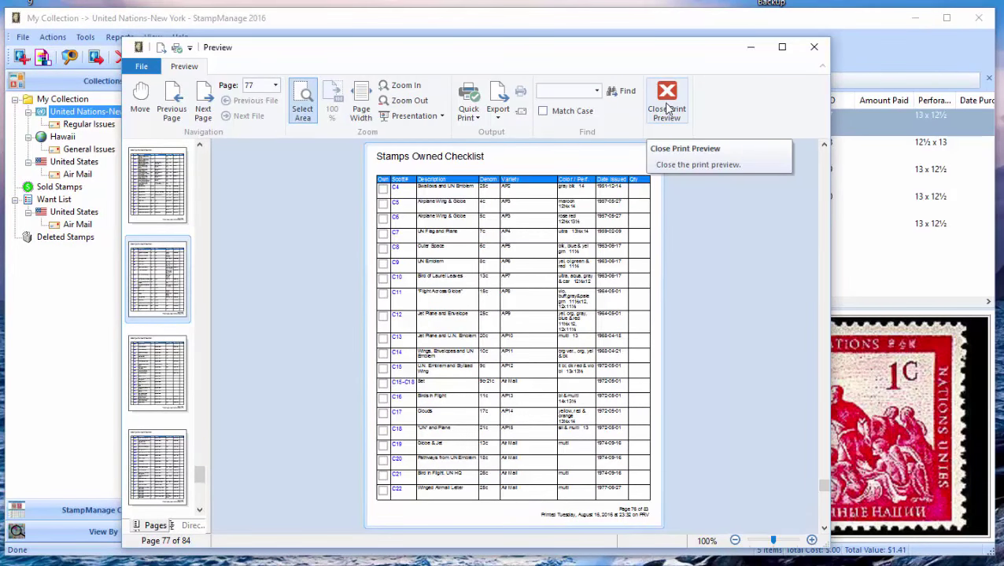
left_click(666, 102)
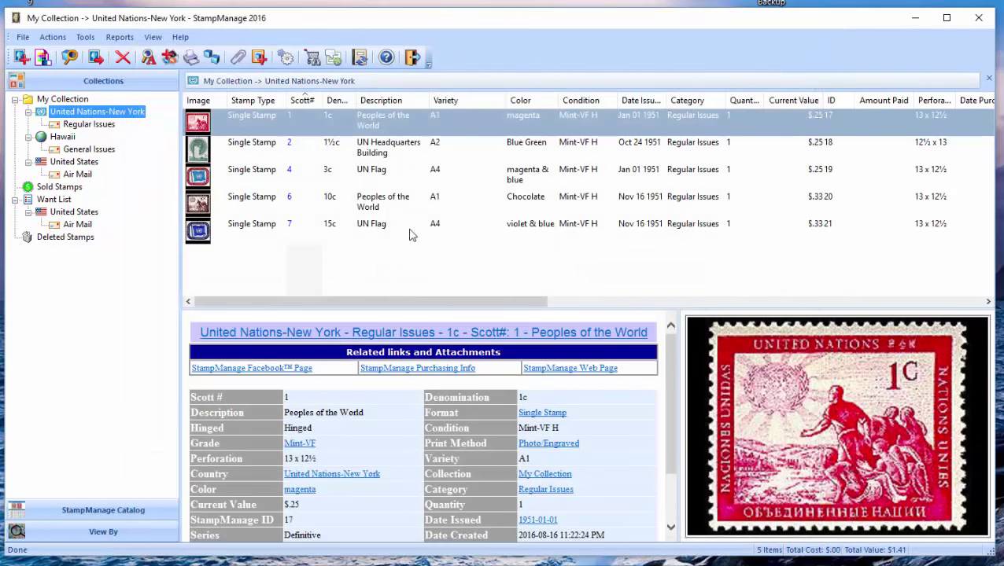
left_click(76, 174)
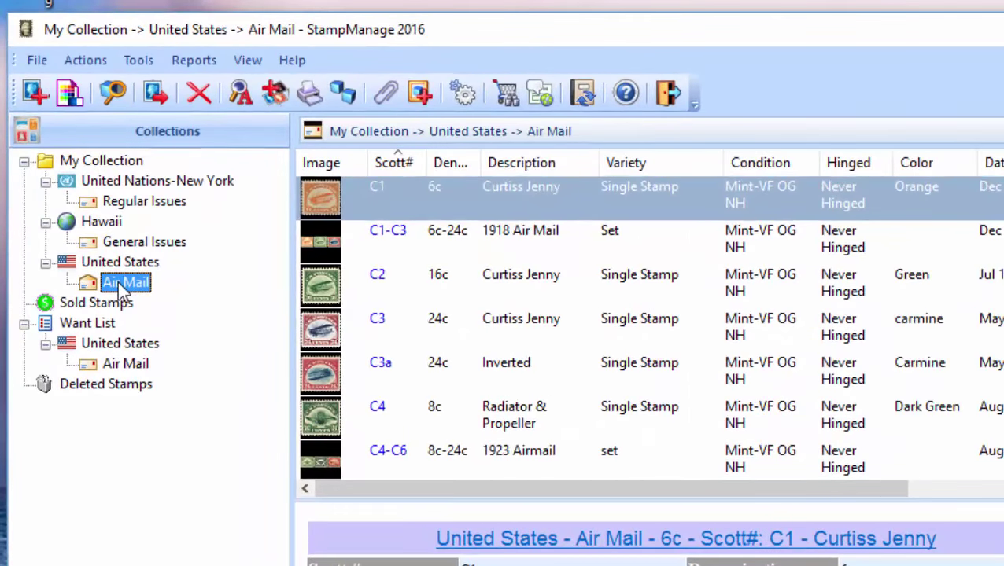
Generate an on-screen preview of the Air Mail Stamp Check List by Year report.
right_click(122, 290)
mouse_move(229, 379)
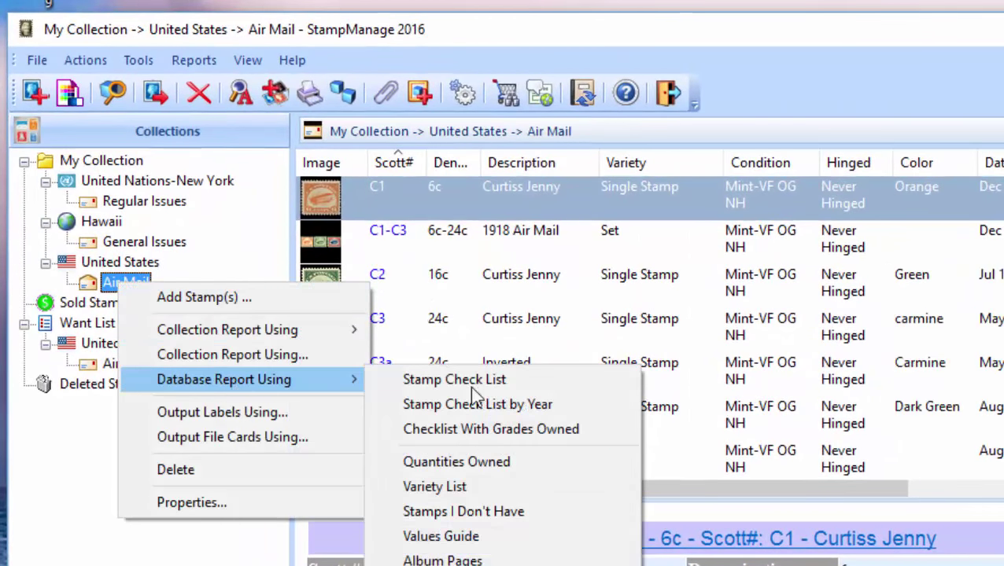
left_click(540, 405)
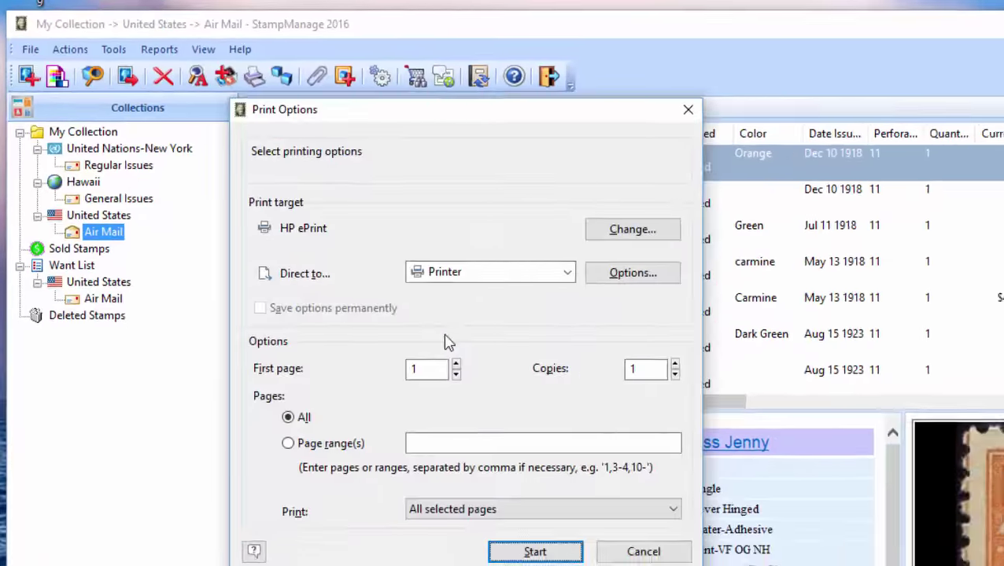
left_click(503, 272)
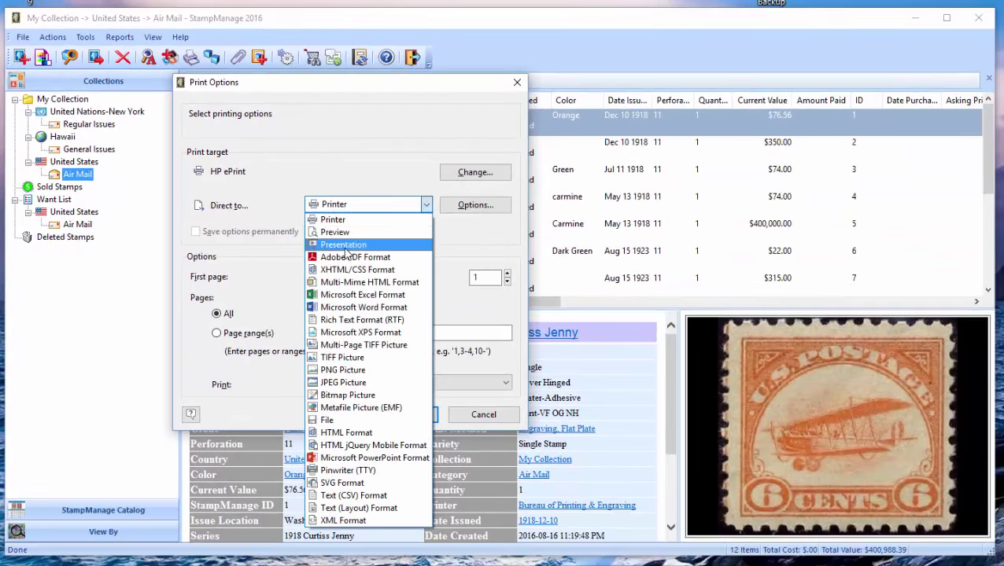
left_click(451, 301)
left_click(402, 412)
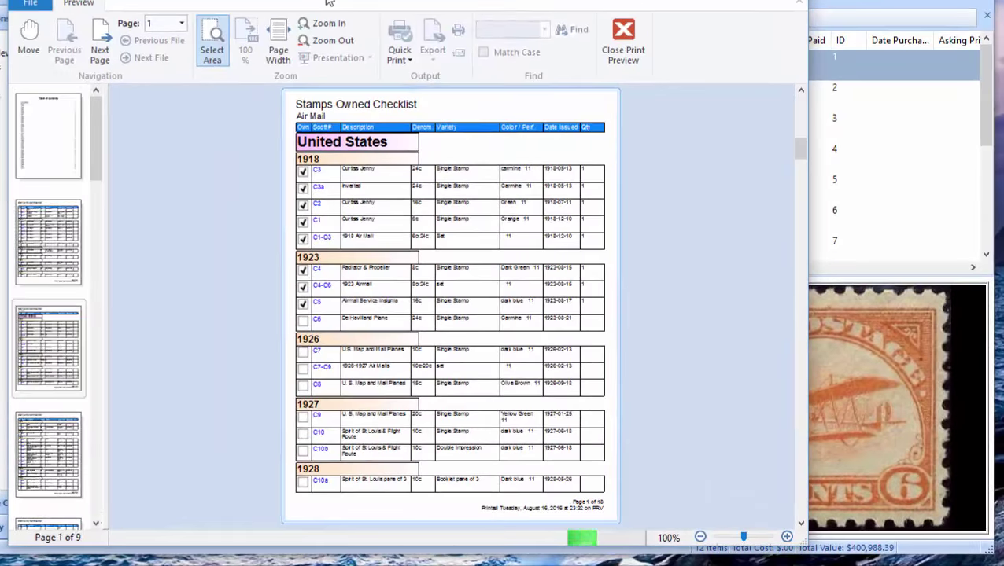
left_click_drag(315, 2, 293, 0)
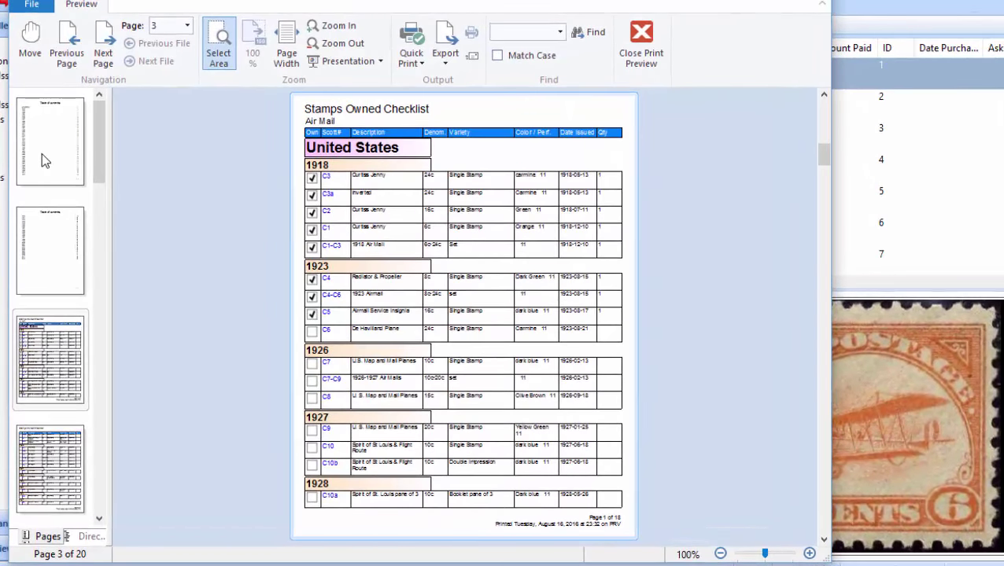
Use the table of contents to jump to the 1943 and 1991 sections, then close the preview.
left_click(44, 161)
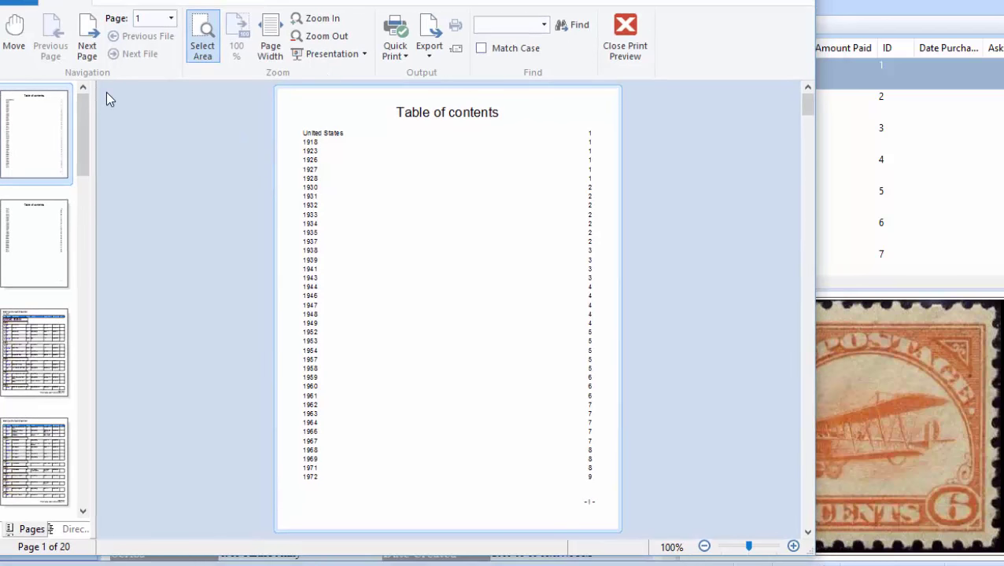
left_click(316, 288)
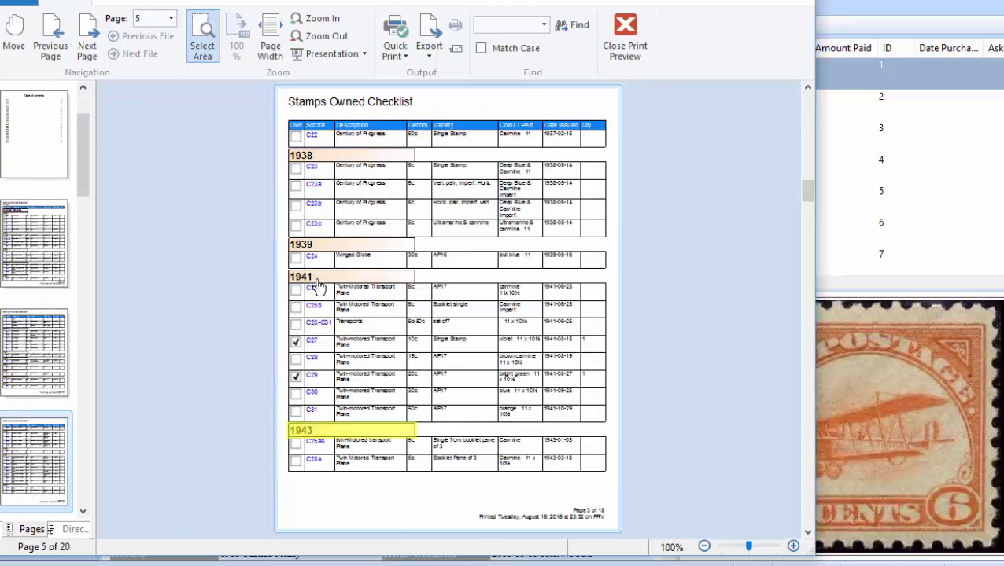
left_click(26, 165)
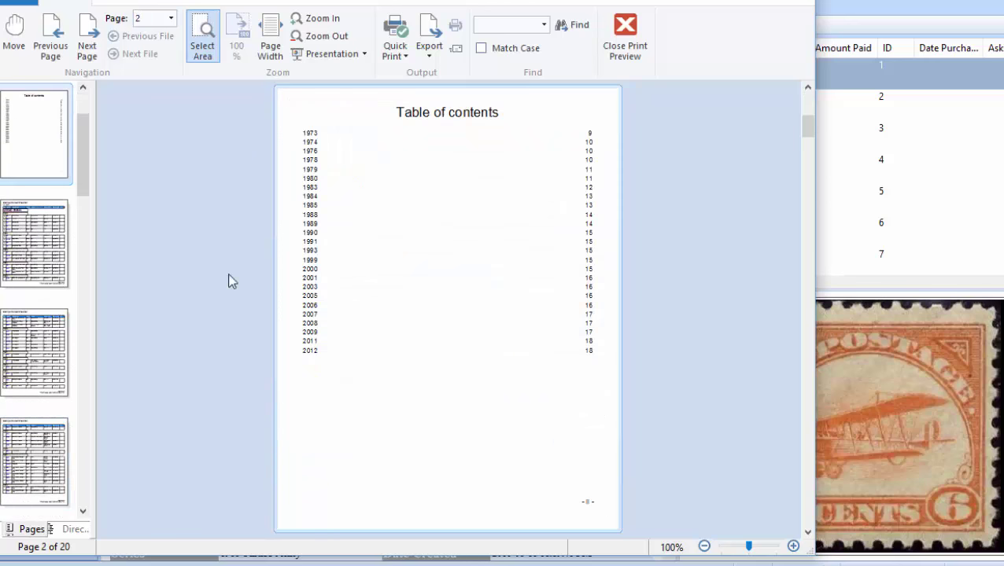
left_click(313, 244)
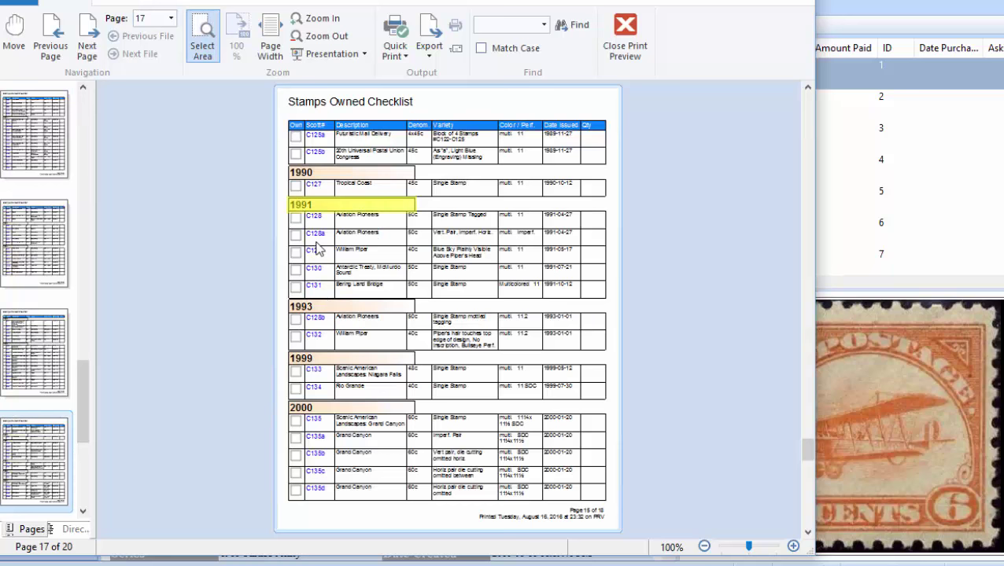
left_click(630, 48)
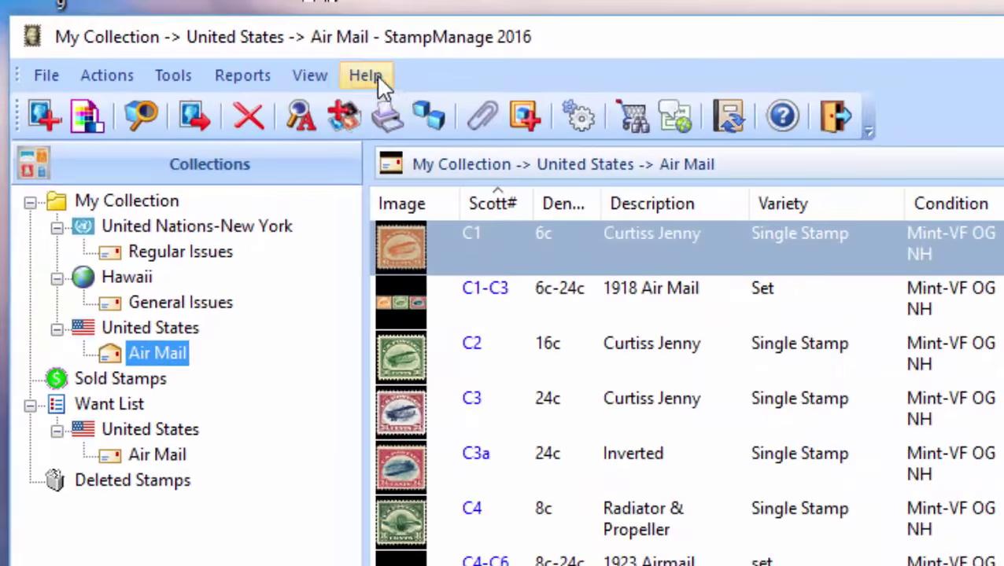
left_click(181, 37)
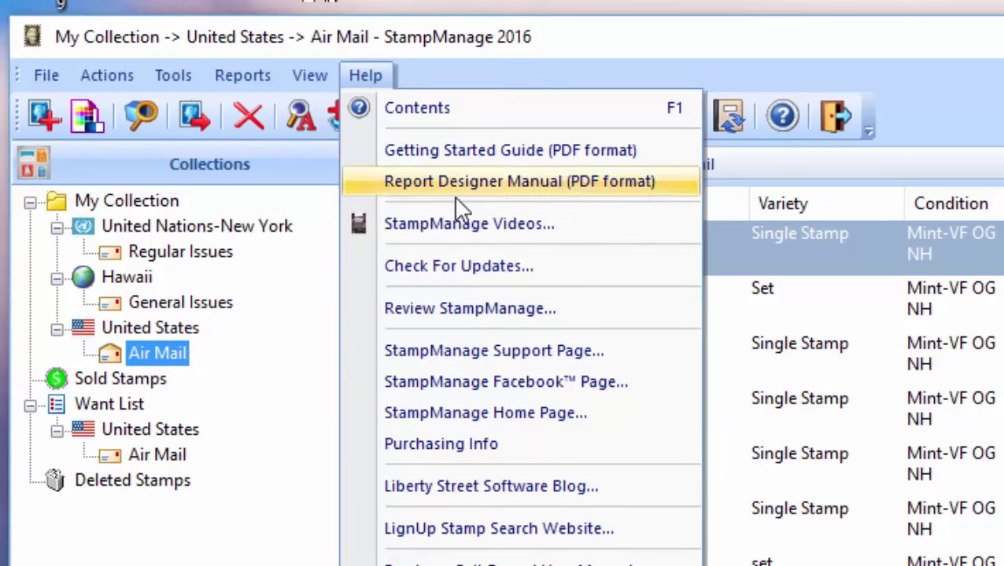
left_click(485, 49)
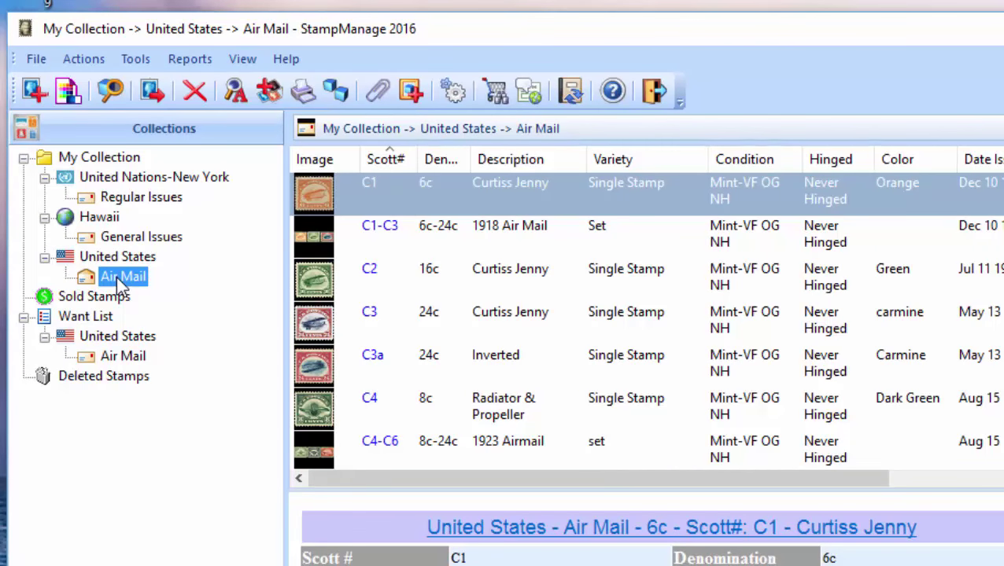
Generate a Preview of the Air Mail Checklist With Grades Owned report.
right_click(117, 276)
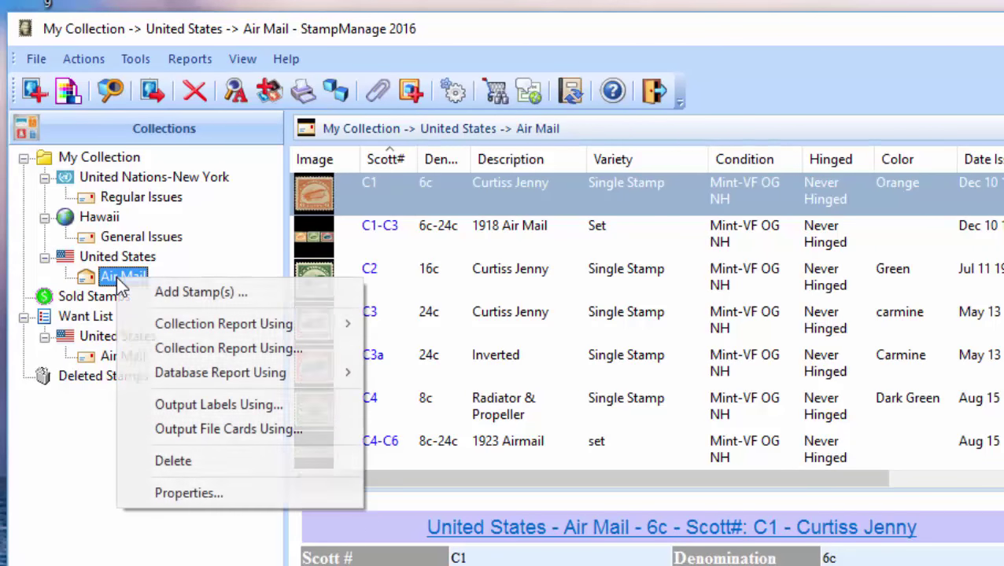
mouse_move(342, 374)
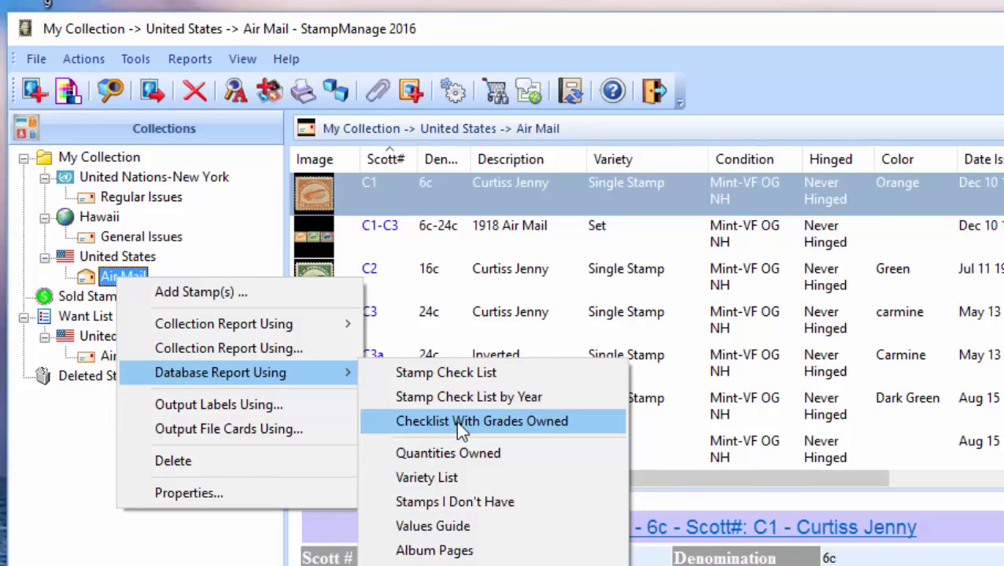
left_click(549, 427)
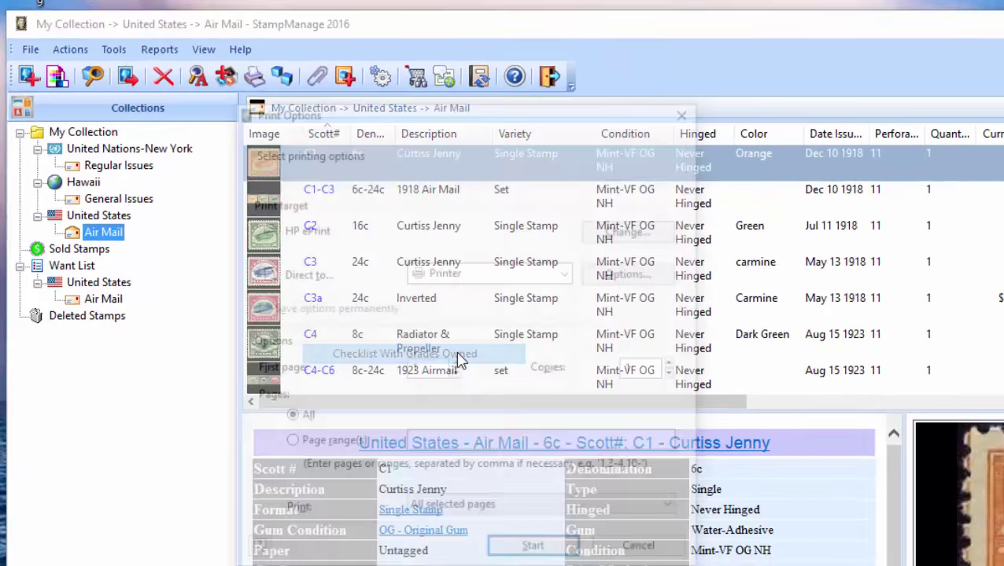
left_click(592, 327)
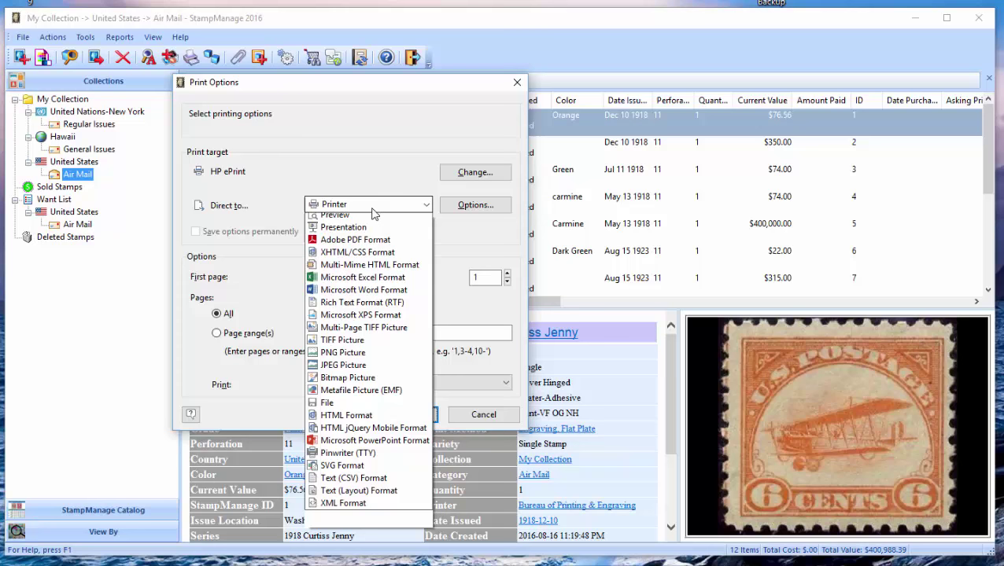
scroll(373, 214, "up", 1)
left_click(369, 231)
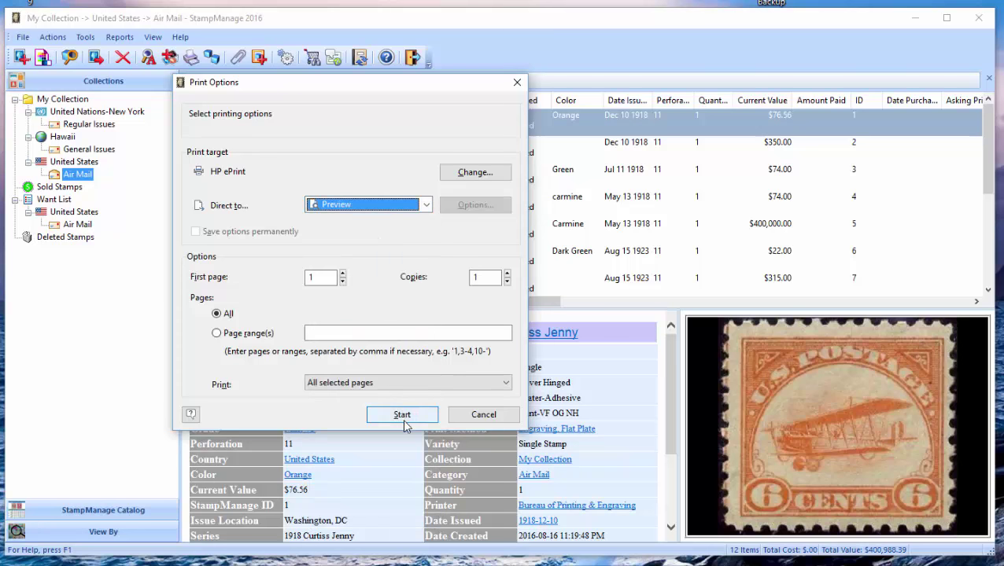
left_click(399, 415)
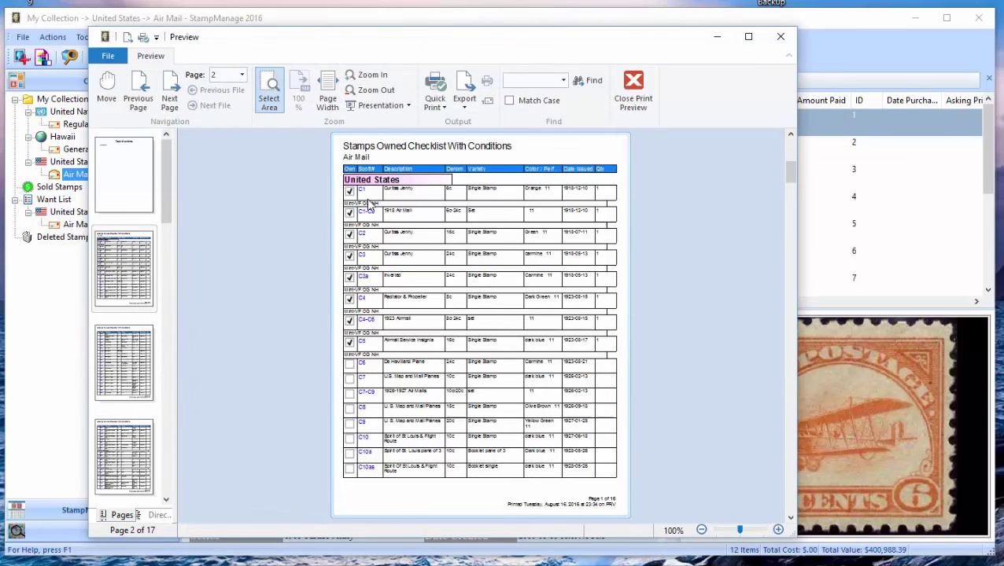
Zoom the conditions checklist out to six pages, then in to 200%, before closing the preview.
left_click(376, 91)
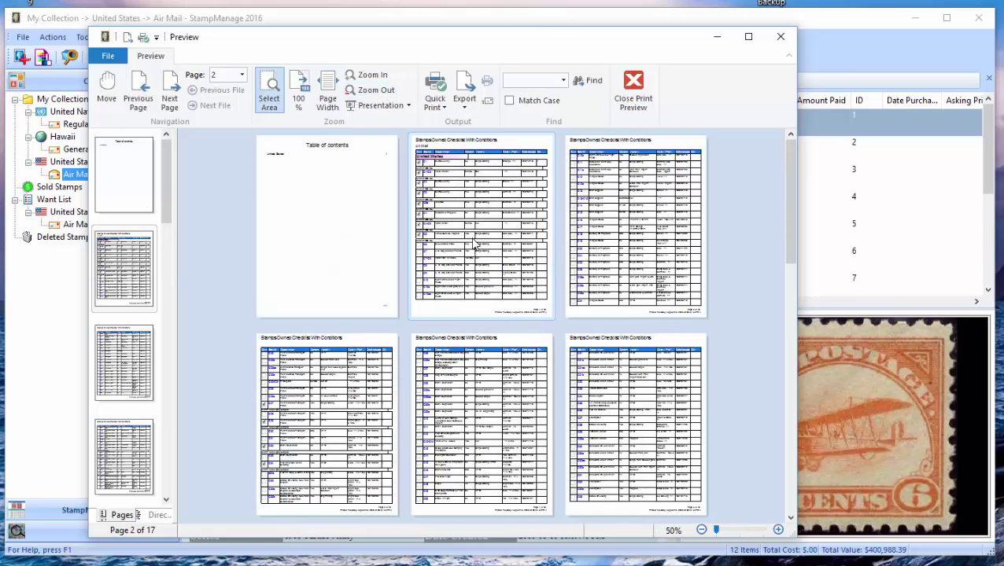
left_click(124, 266)
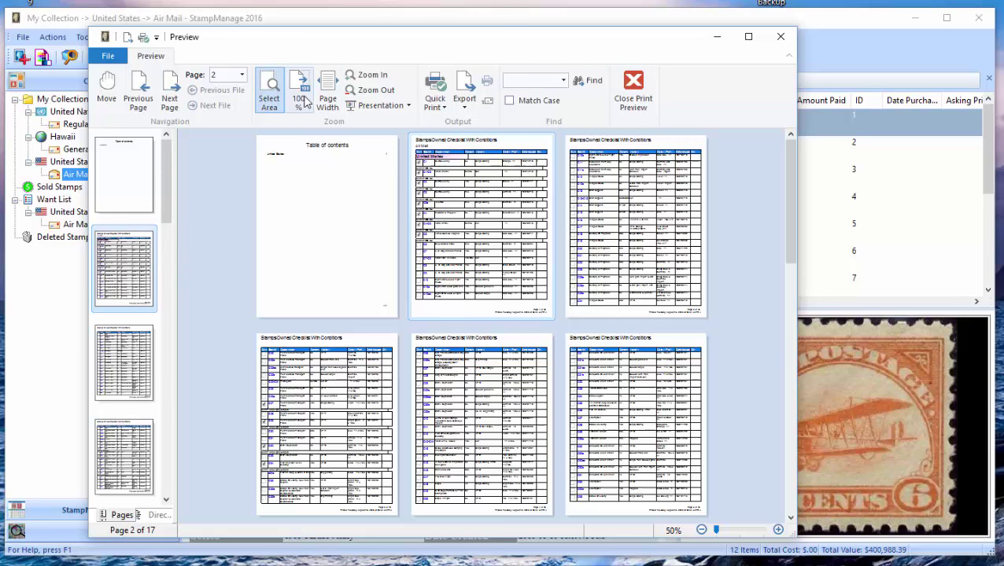
left_click(366, 78)
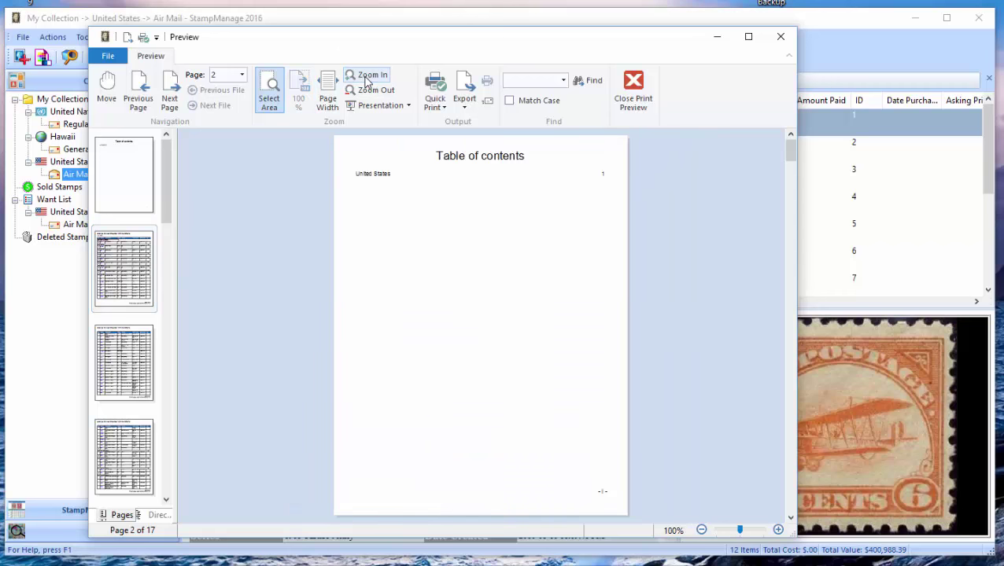
left_click(366, 77)
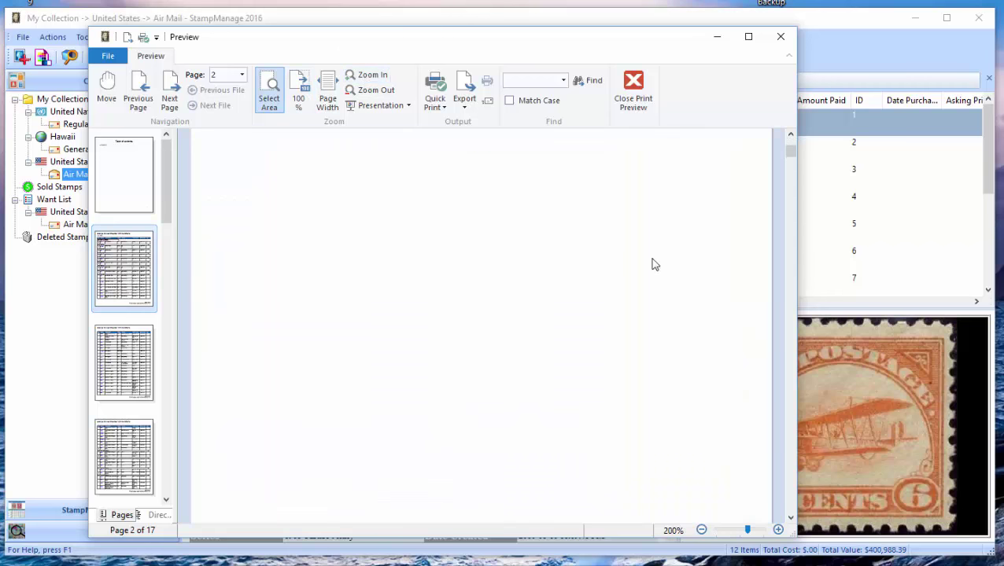
left_click_drag(787, 149, 793, 169)
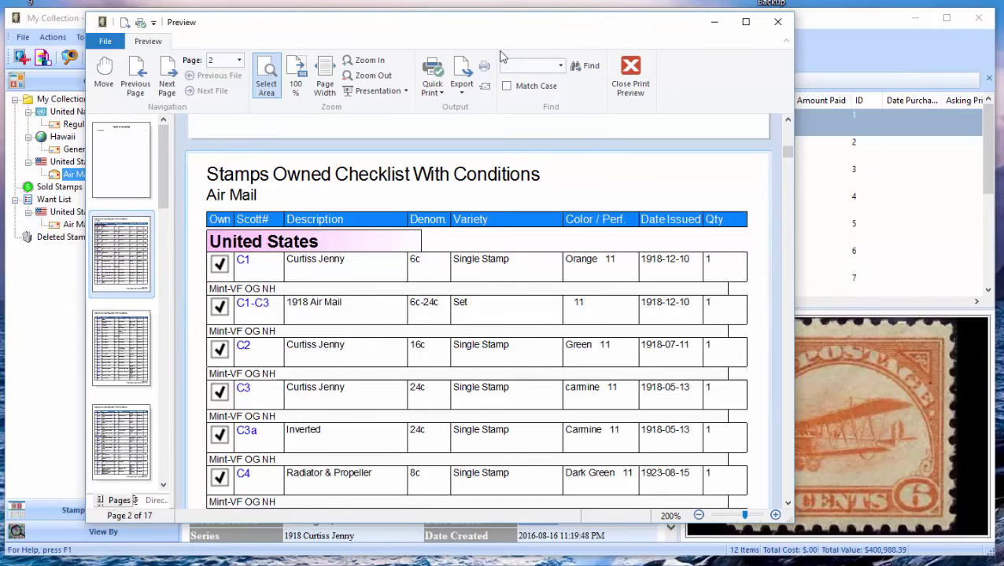
left_click_drag(499, 32, 507, 44)
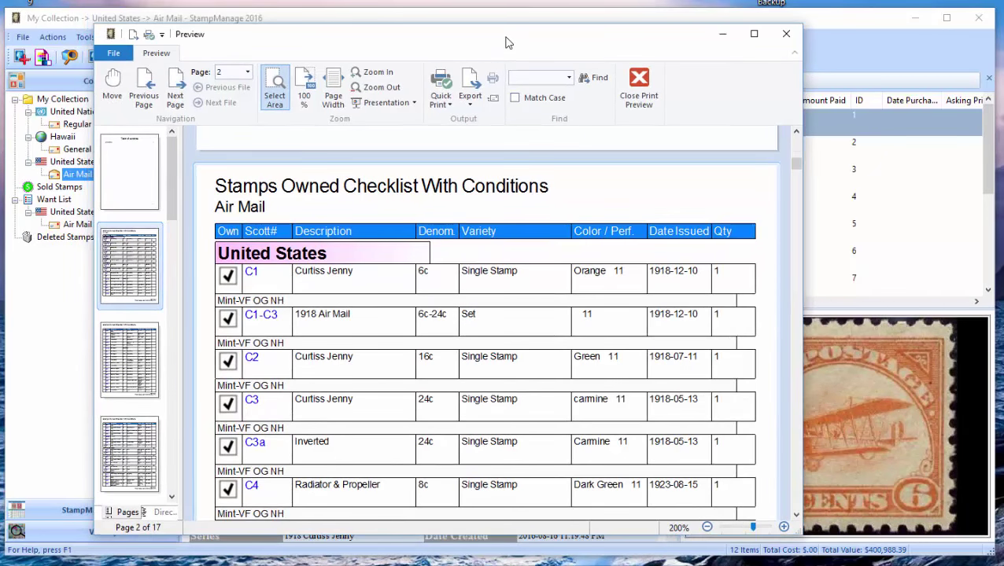
left_click(634, 87)
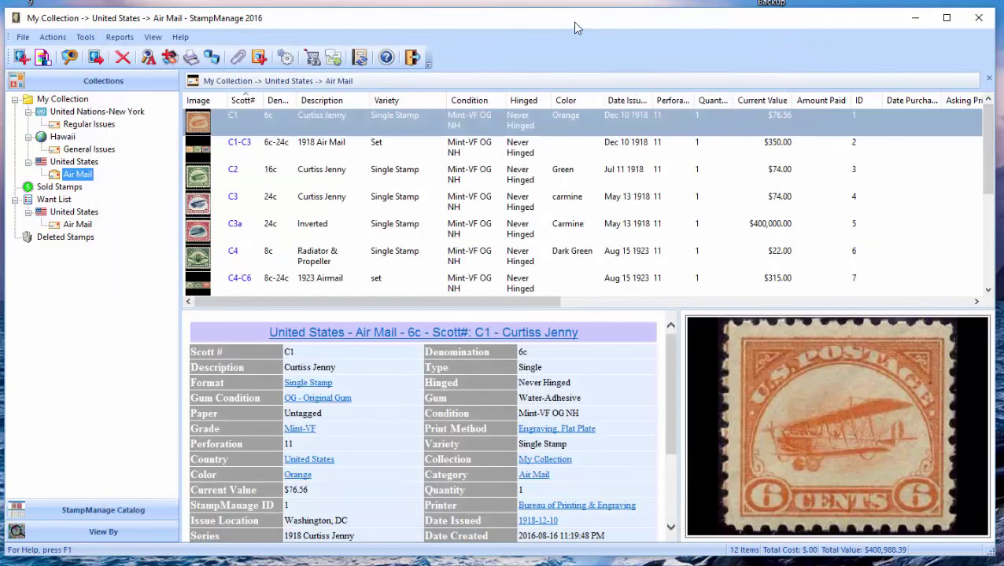